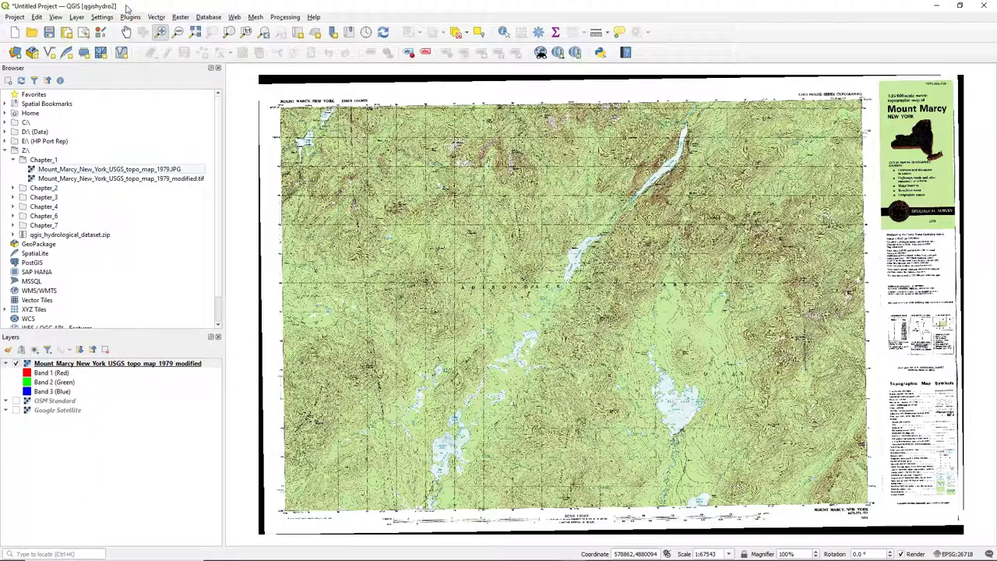
# Step: Open the Layer menu to reach its layer-creation commands
pyautogui.click(76, 16)
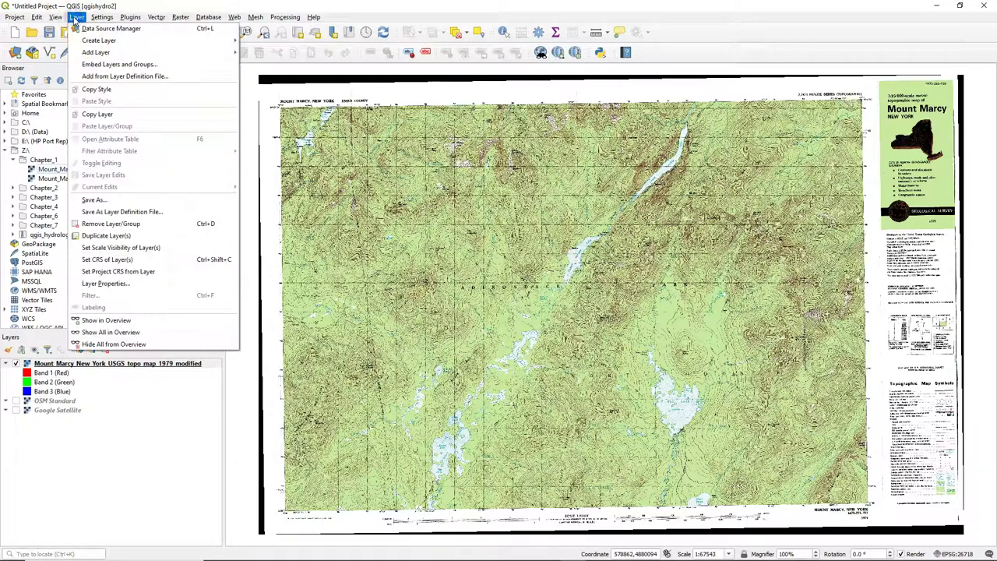
# Step: Start a new GeoPackage layer stored in a new file, Mount_Marcy.gpkg
pyautogui.moveTo(109, 41)
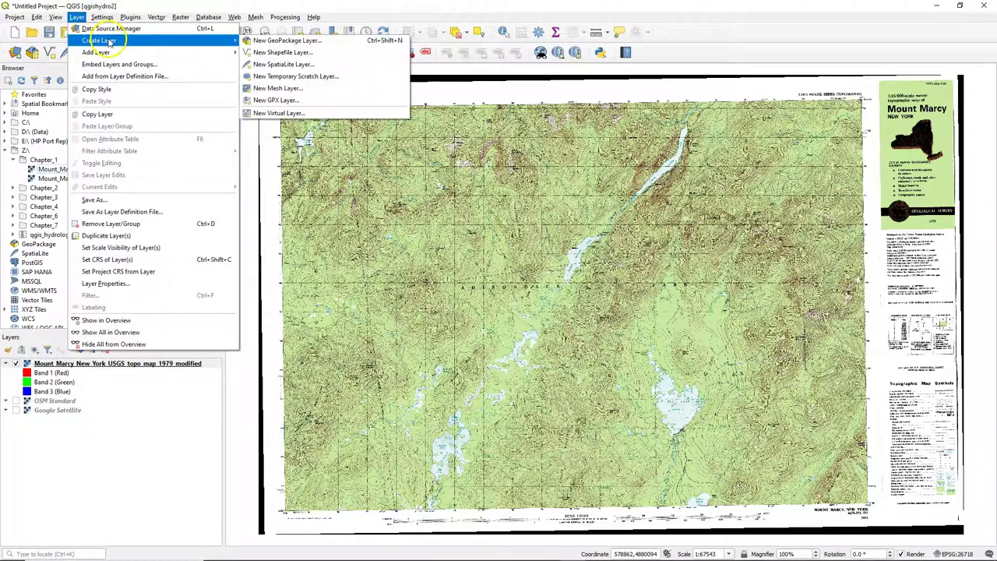
pyautogui.click(265, 42)
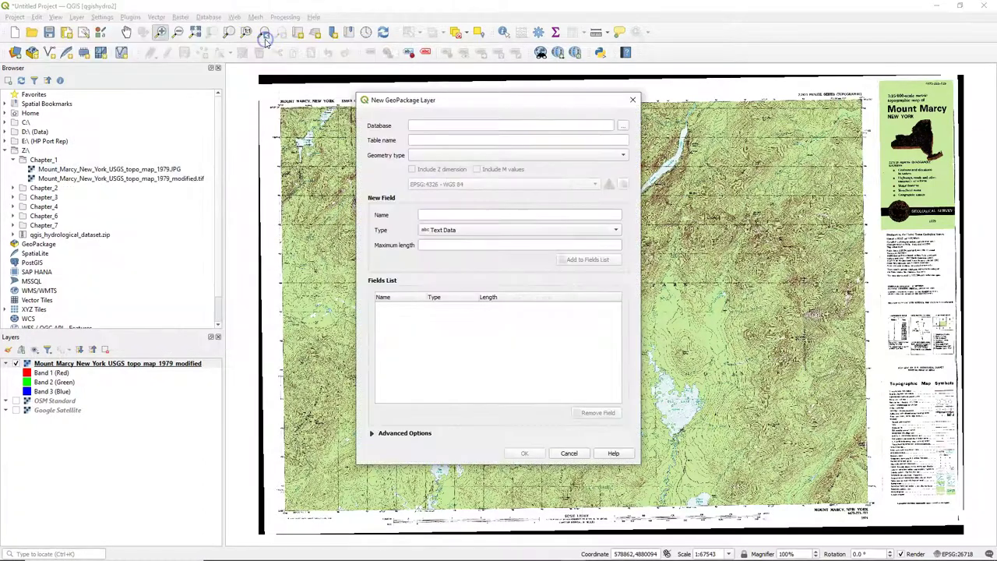
pyautogui.click(623, 127)
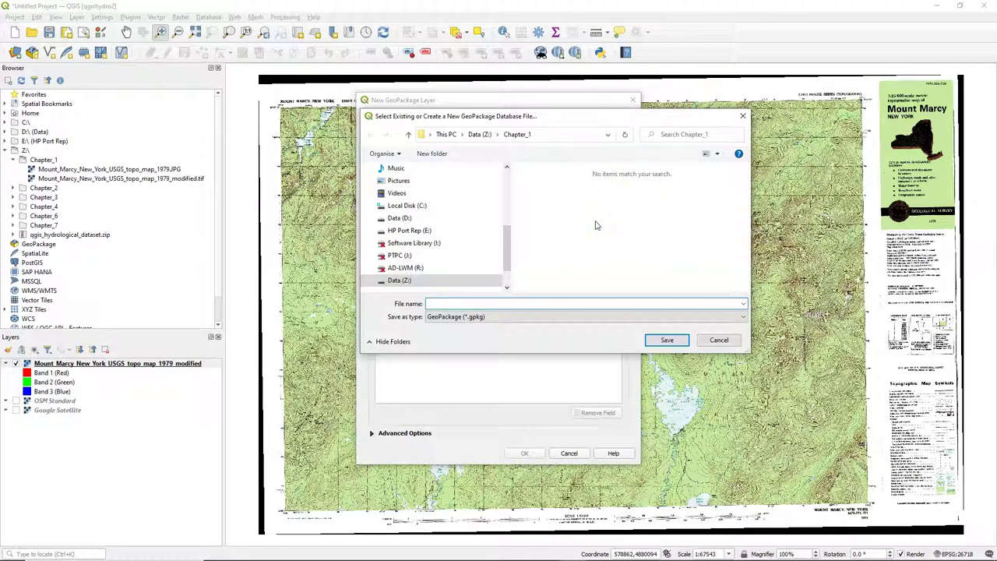
pyautogui.write('Mount_Marcy')
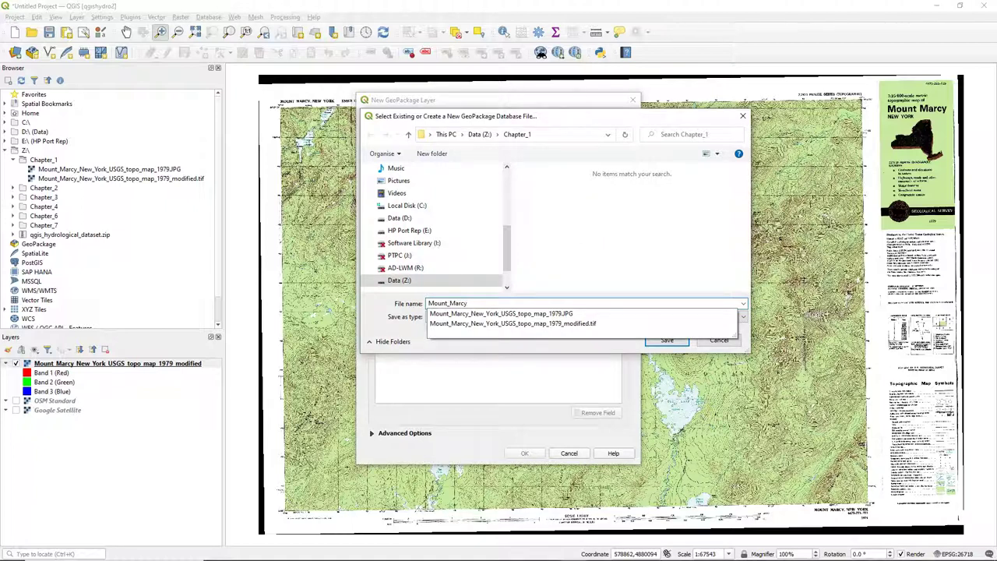
pyautogui.press('Tab')
pyautogui.click(668, 340)
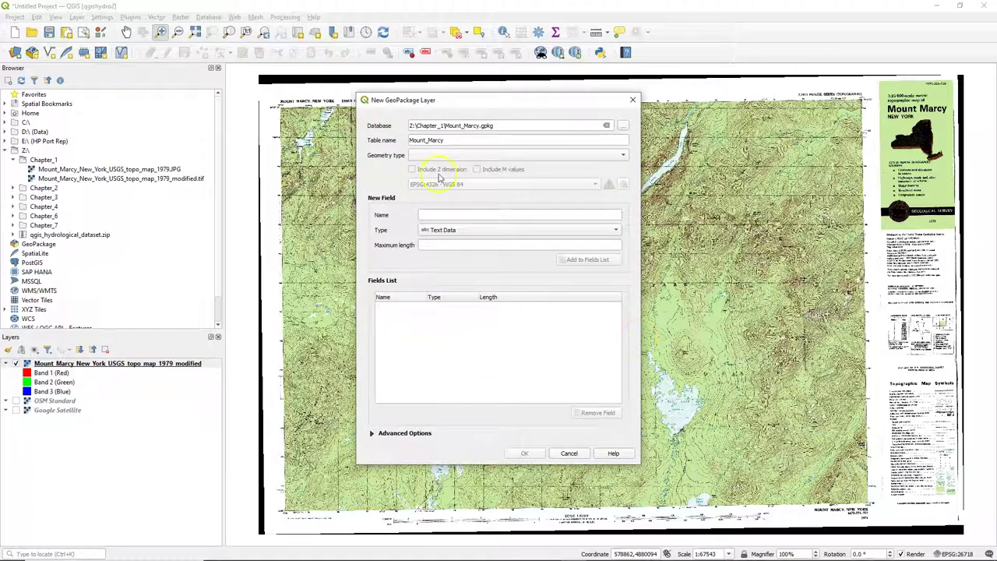
# Step: Name the table Peaks, with Point geometry and the project CRS EPSG:26718
pyautogui.doubleClick(436, 140)
pyautogui.write('Pee')
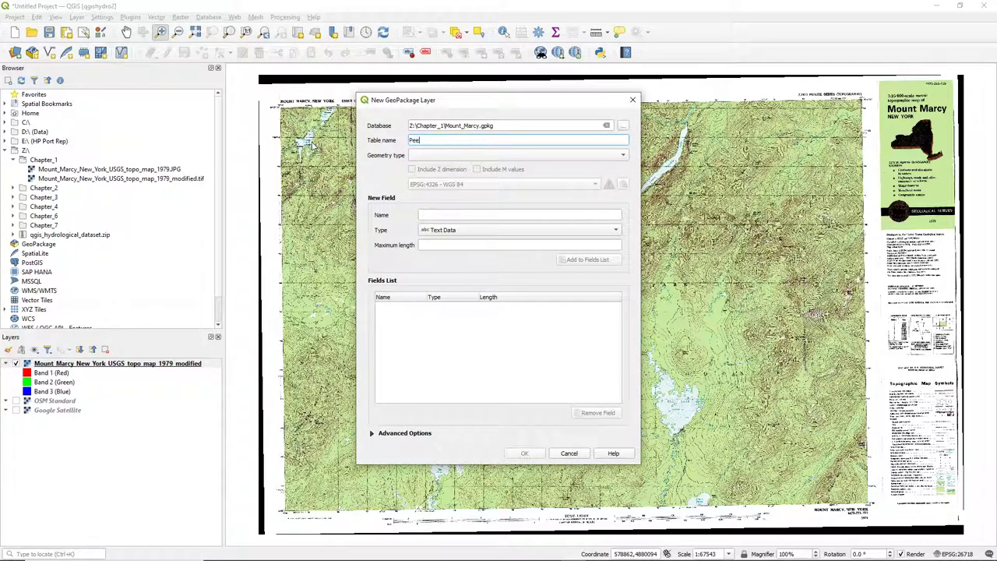
pyautogui.click(425, 156)
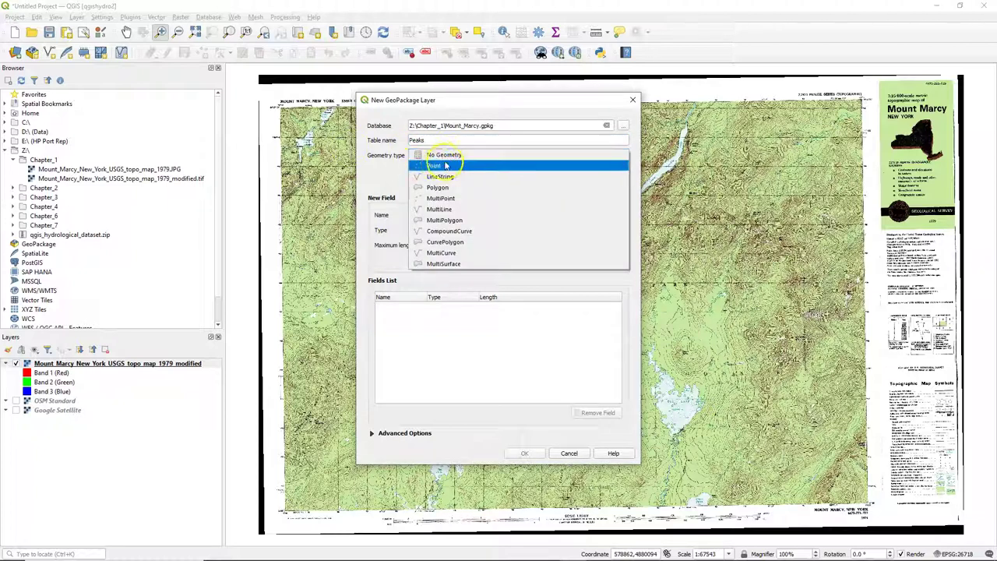
pyautogui.click(436, 165)
pyautogui.click(436, 185)
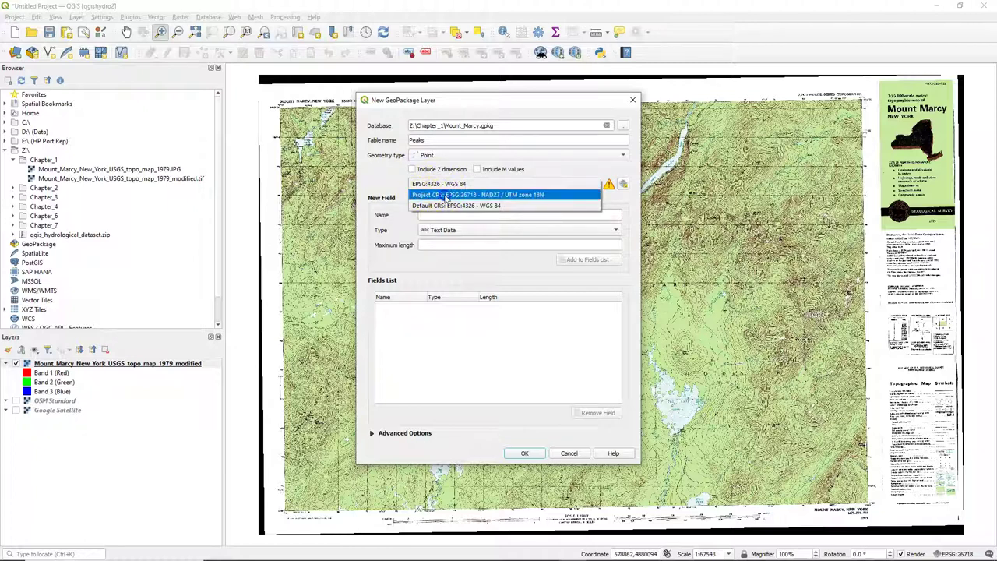
pyautogui.click(444, 194)
pyautogui.click(429, 213)
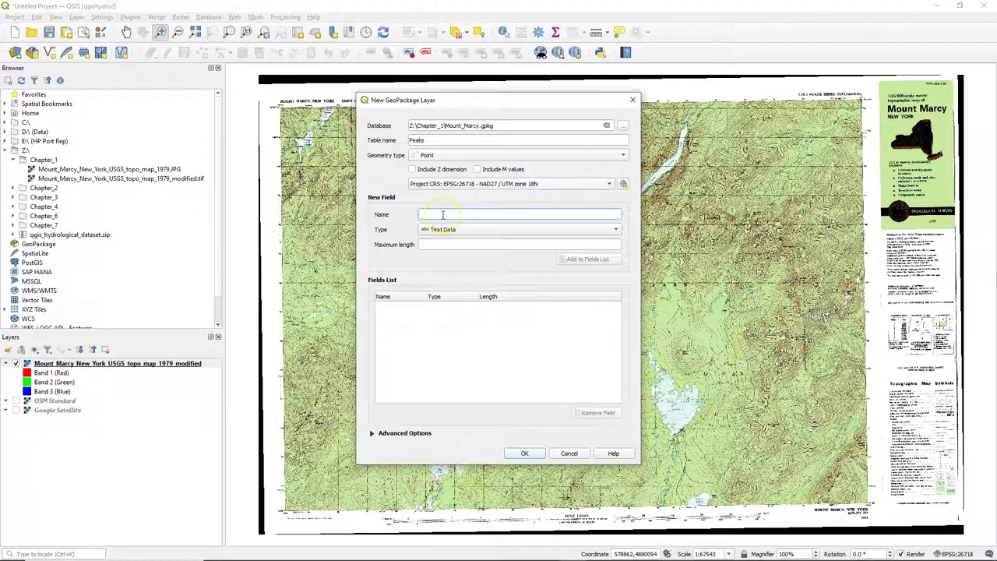
# Step: Add a whole-number (integer) field named Elevation to the fields list
pyautogui.write('Elevation')
pyautogui.click(440, 229)
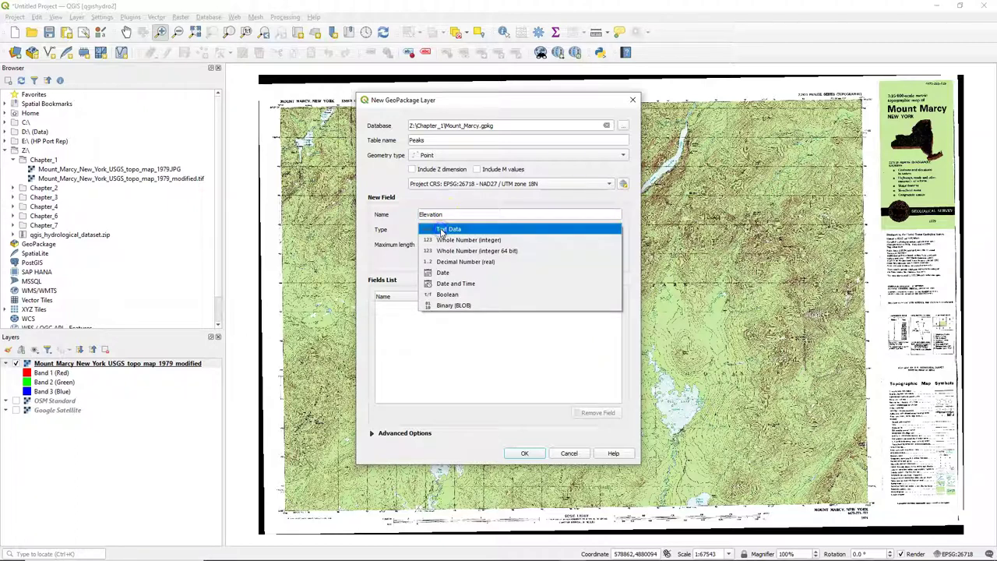
pyautogui.click(445, 240)
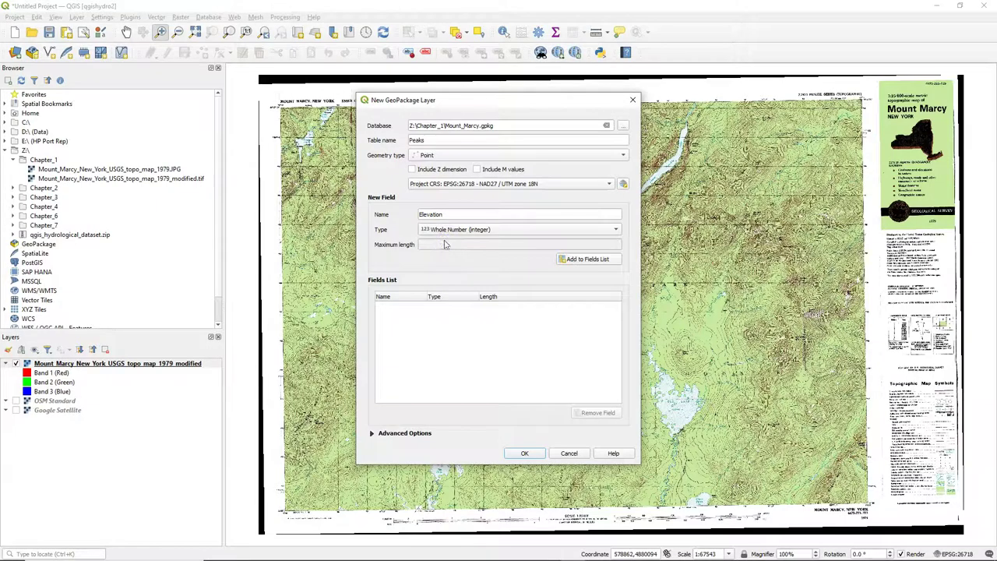
pyautogui.click(587, 260)
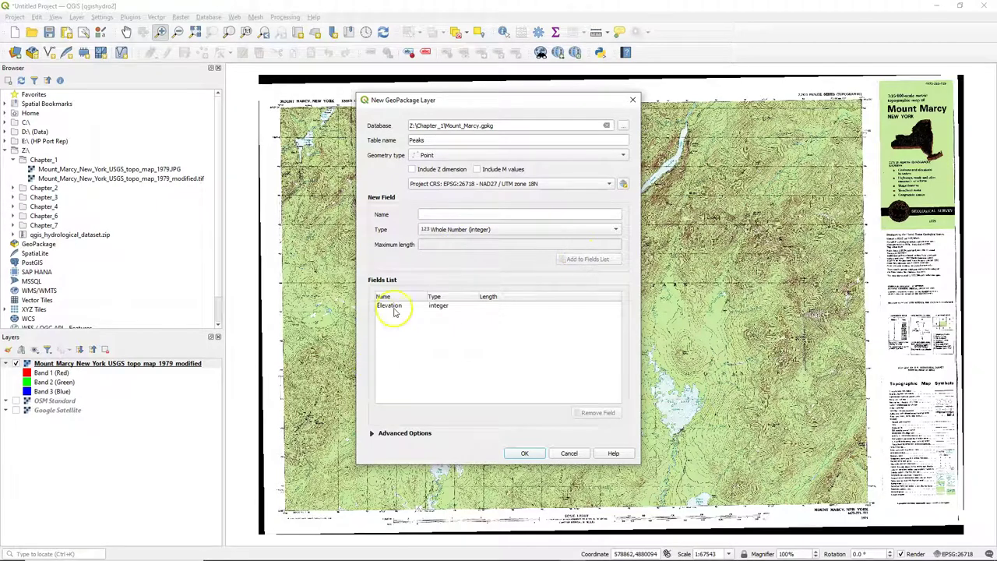
# Step: Add a text field named Name and create the Peaks layer
pyautogui.click(430, 215)
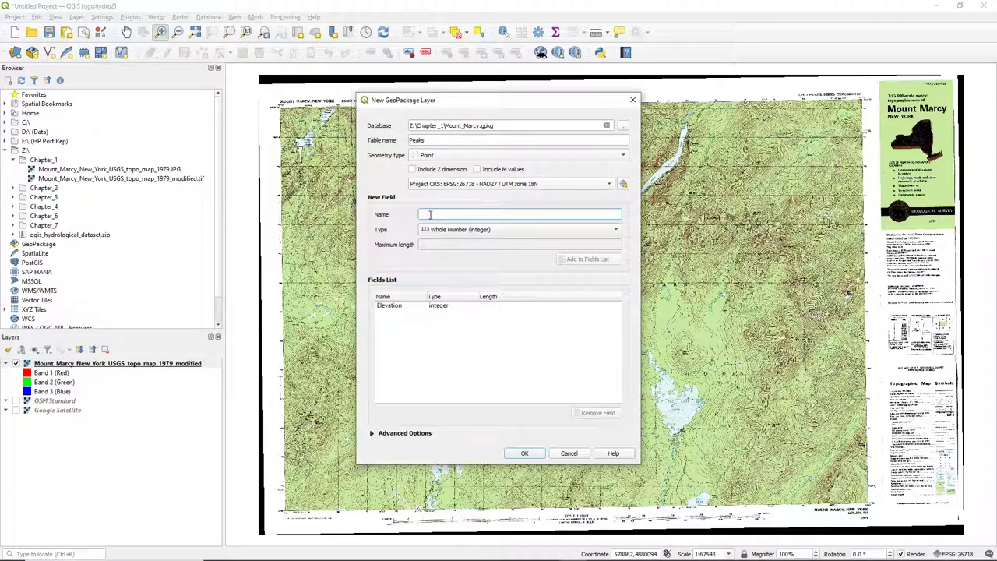
pyautogui.write('Name')
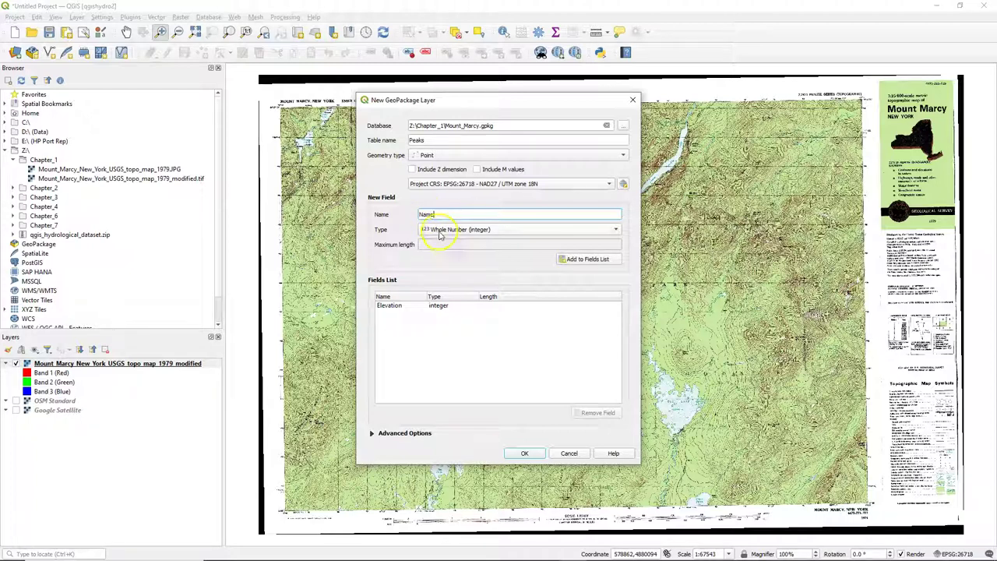
pyautogui.click(441, 230)
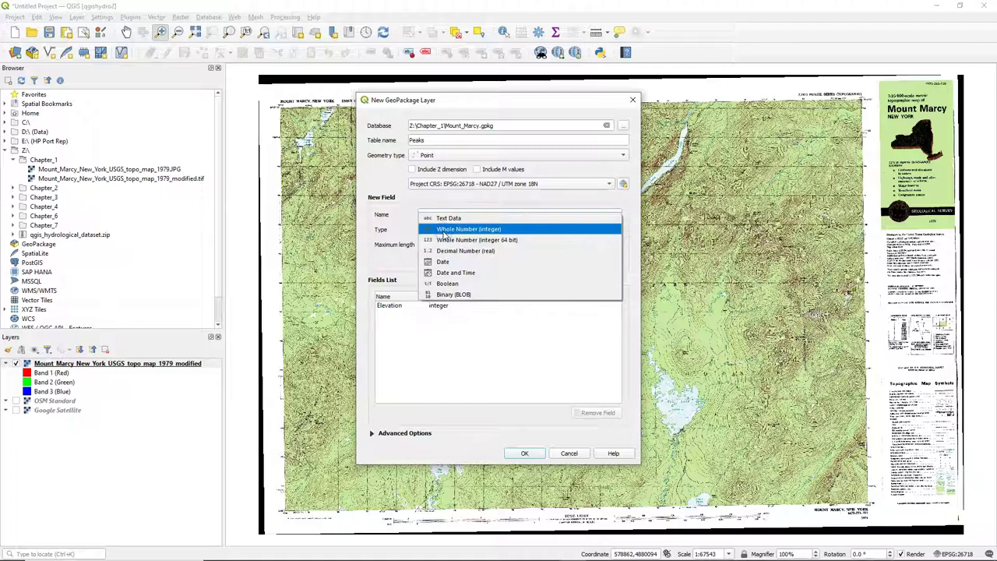
pyautogui.click(447, 218)
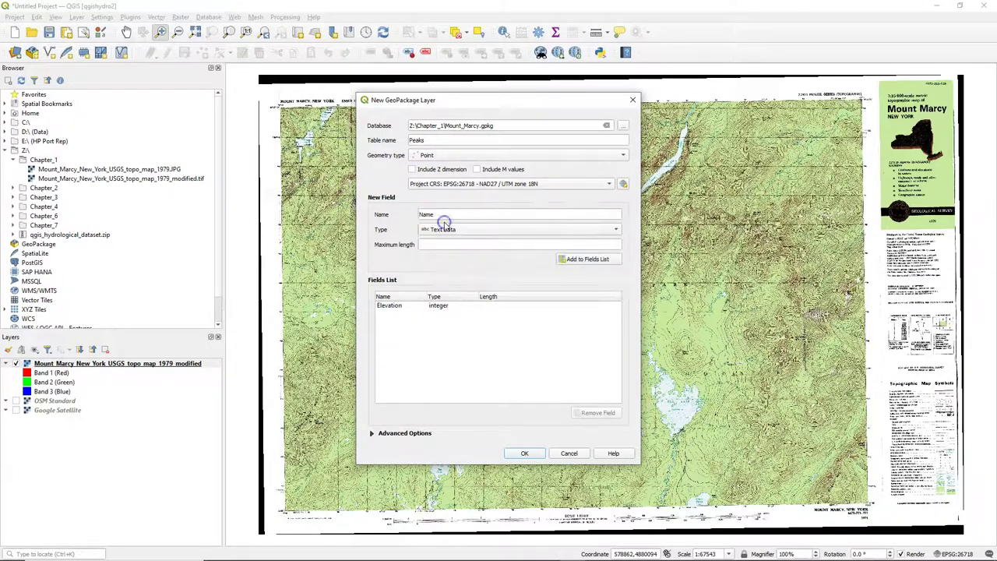
pyautogui.click(590, 259)
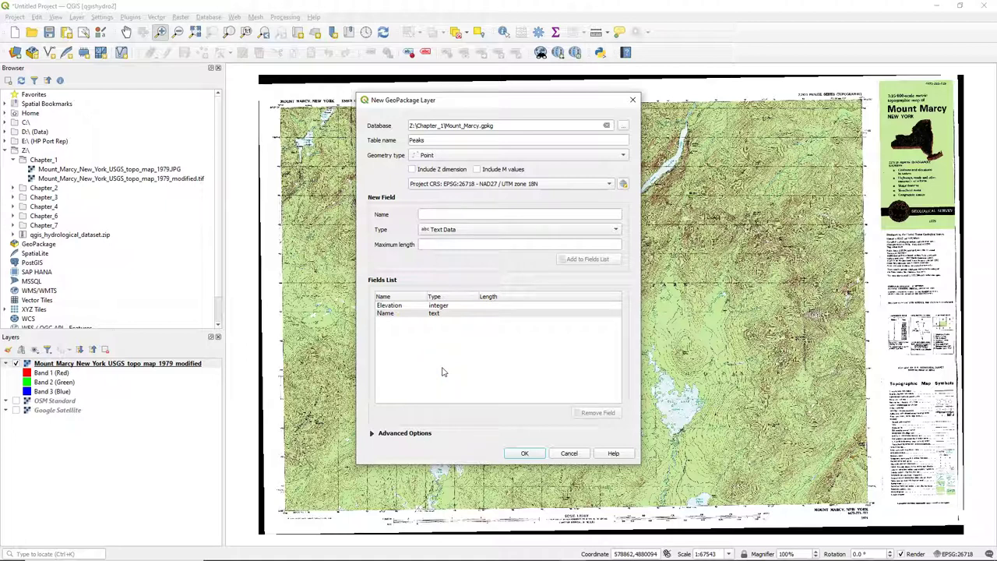
pyautogui.click(528, 454)
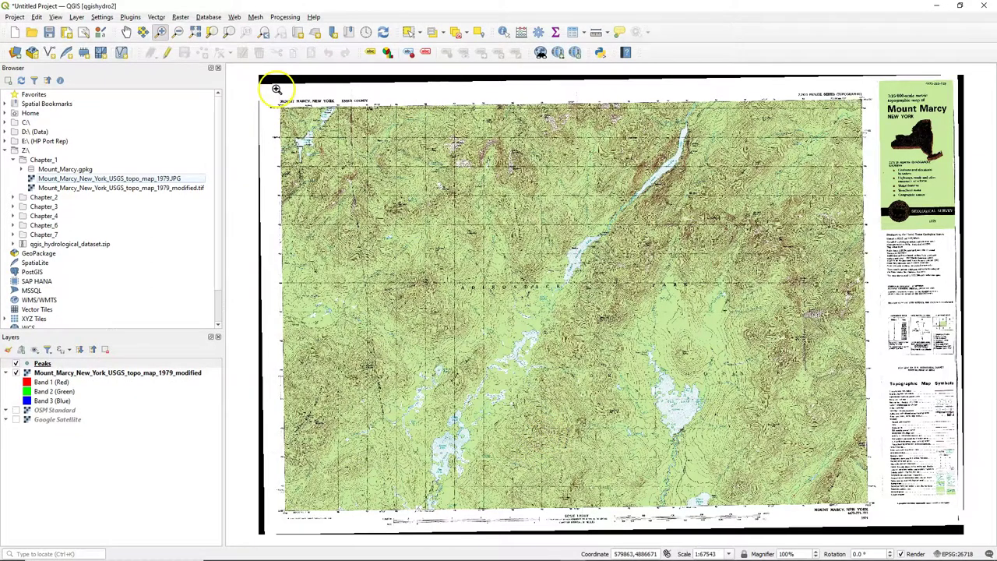
# Step: Zoom closely onto the Mt Marcy summit and turn on editing for Peaks
pyautogui.scroll(1, 276, 90)
pyautogui.moveTo(402, 180); pyautogui.dragTo(735, 418)
pyautogui.scroll(-2, 735, 418)
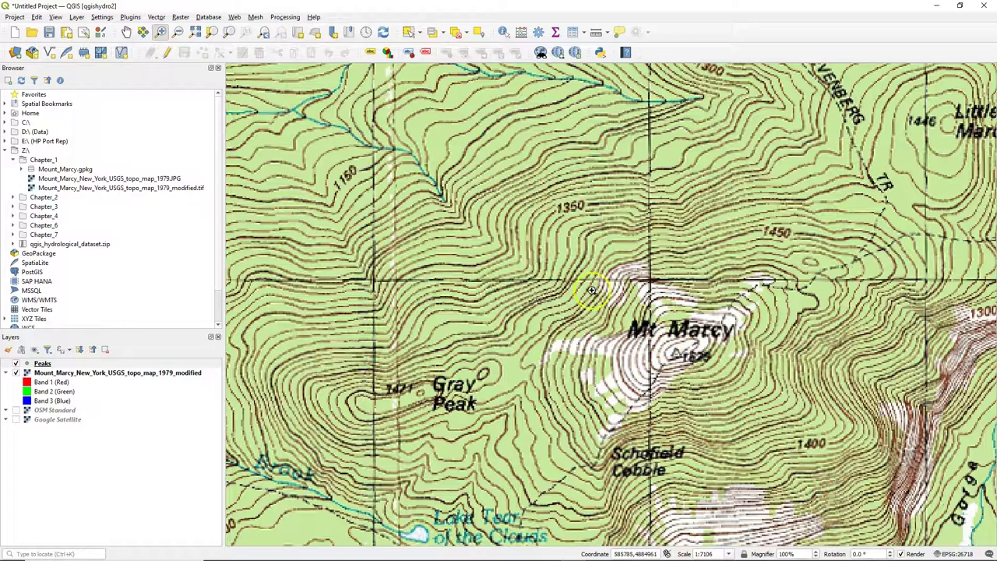
pyautogui.moveTo(590, 292); pyautogui.dragTo(781, 406)
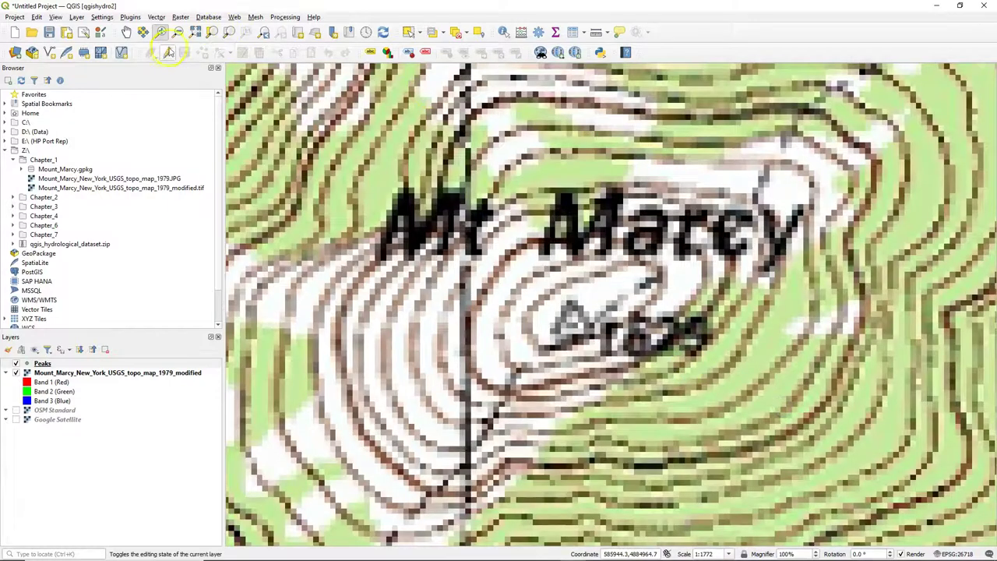
pyautogui.click(168, 53)
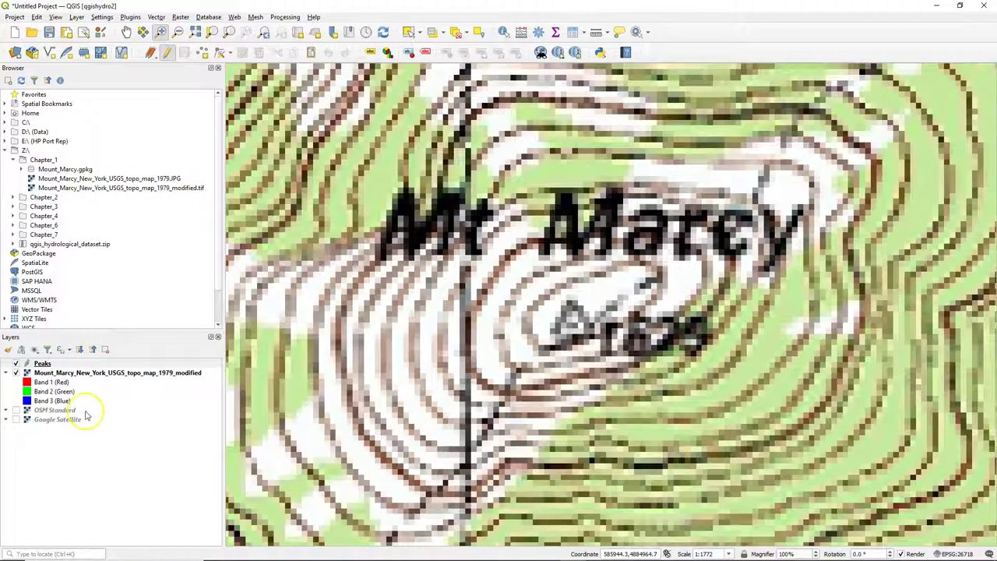
# Step: Place a point on the Mt Marcy summit with Elevation 1625 and Name 'Mt. Marcy'
pyautogui.click(201, 52)
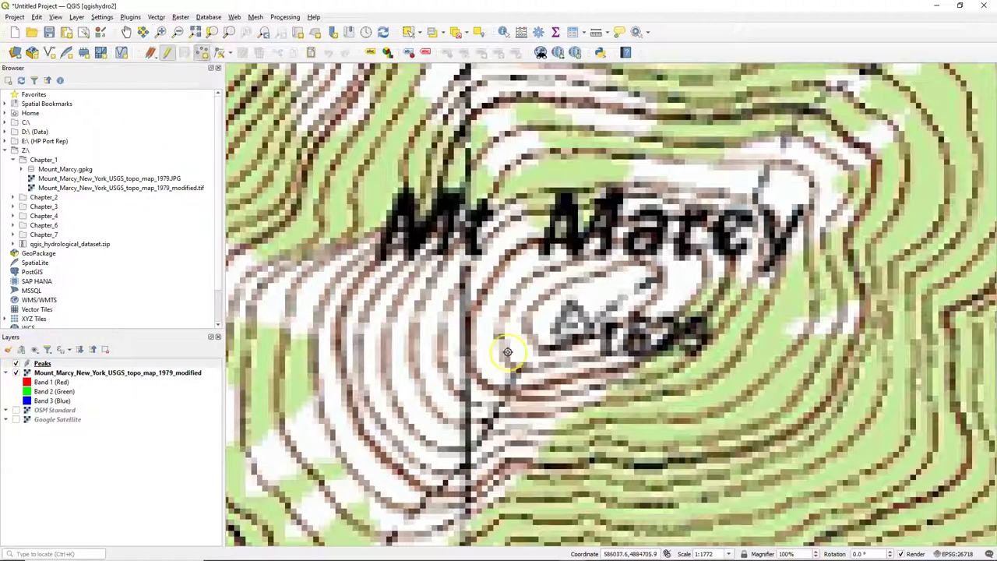
pyautogui.click(572, 326)
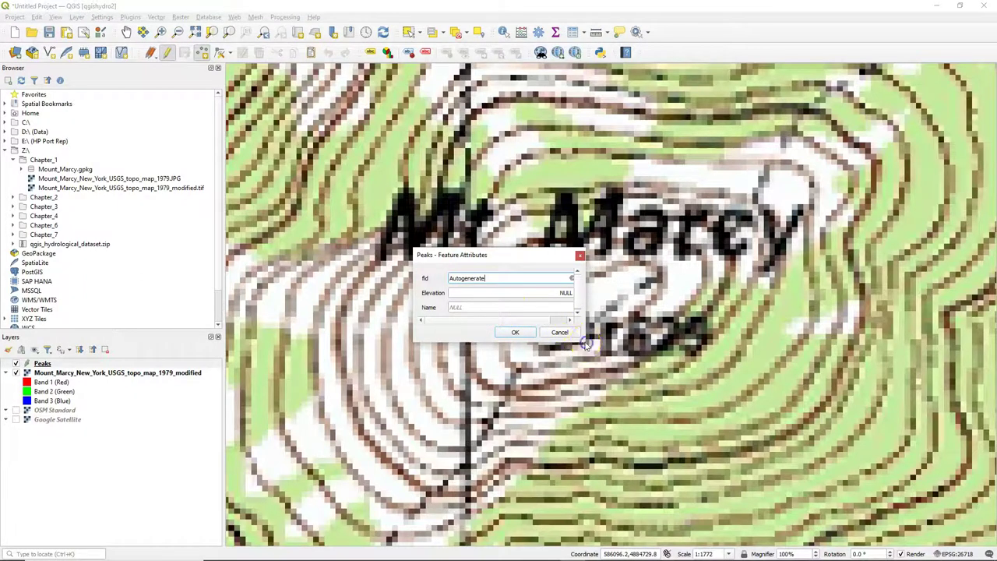
pyautogui.moveTo(585, 343); pyautogui.dragTo(637, 336)
pyautogui.scroll(-2, 664, 356)
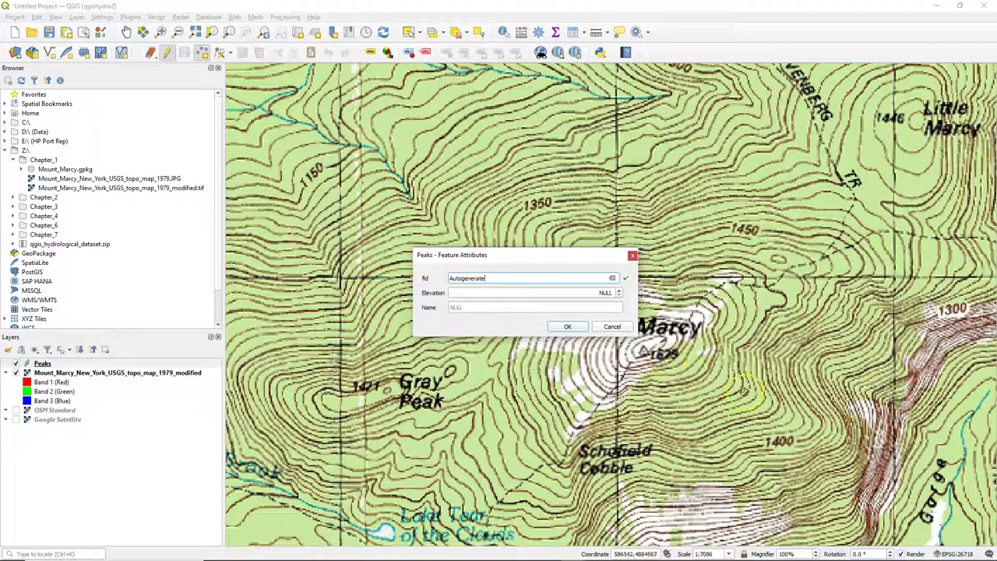
pyautogui.click(483, 292)
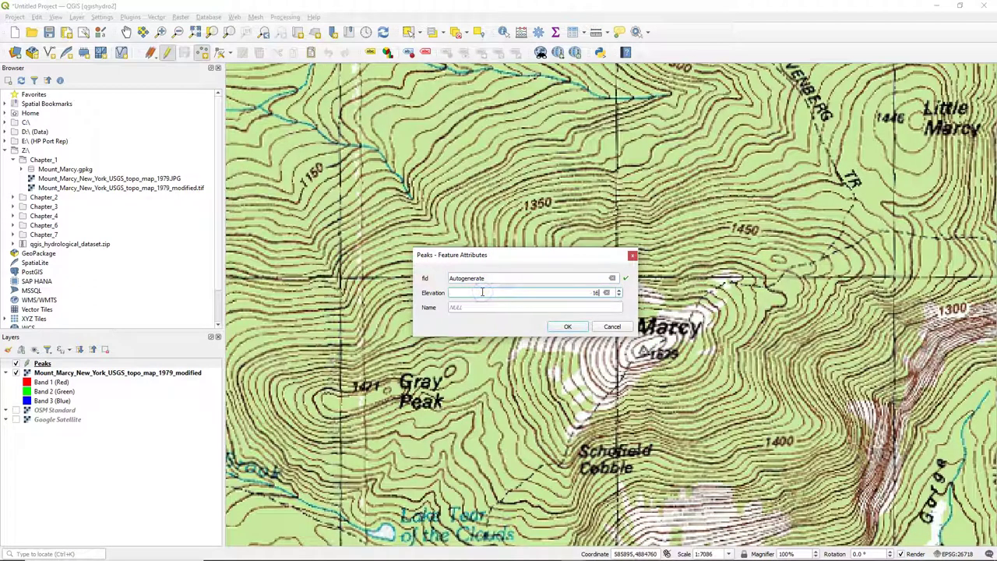
pyautogui.write('1625')
pyautogui.click(483, 307)
pyautogui.write('Mt. Marcy')
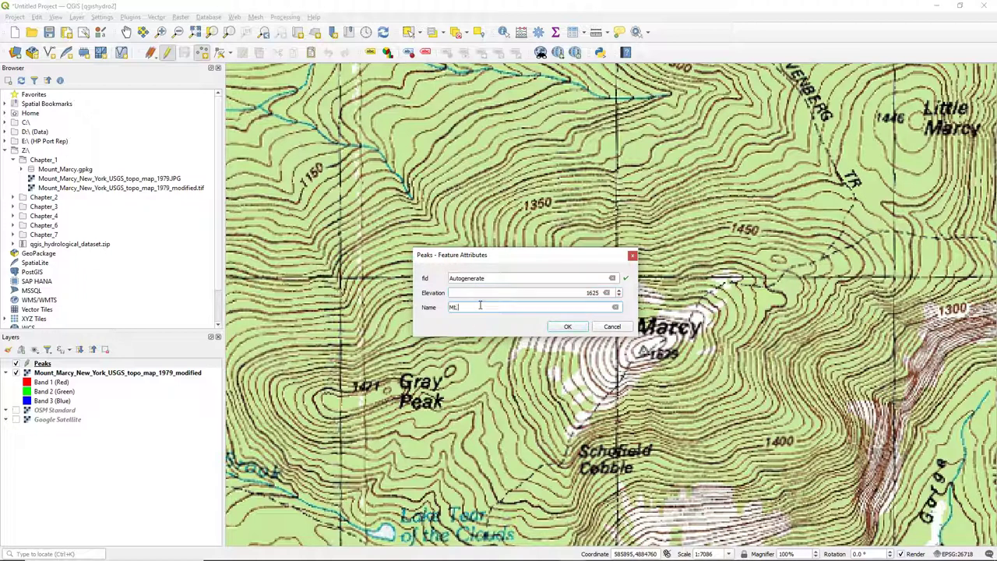
pyautogui.click(573, 325)
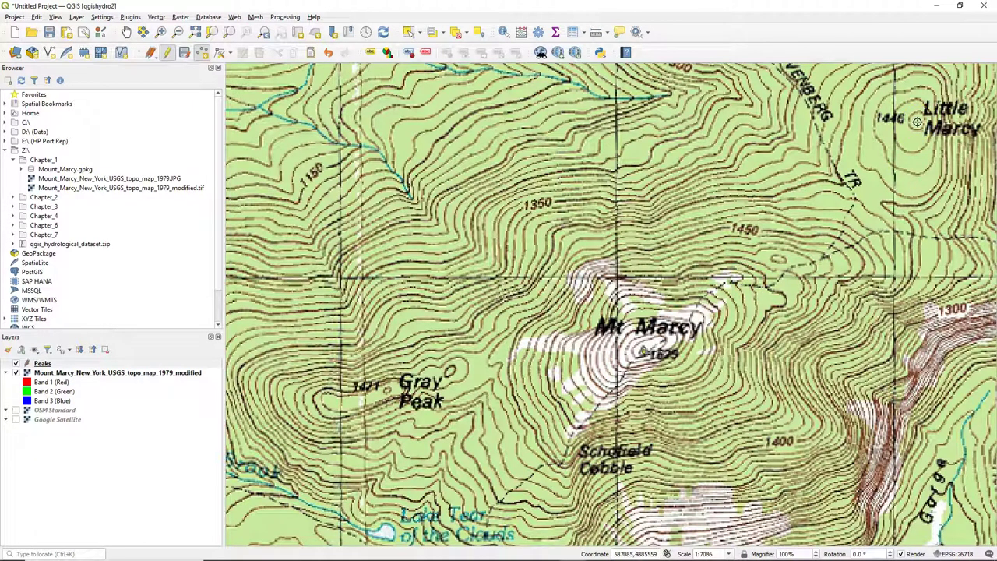
# Step: Mark Little Marcy's summit with a point, Elevation 1446, Name 'Little Marcy'
pyautogui.click(918, 120)
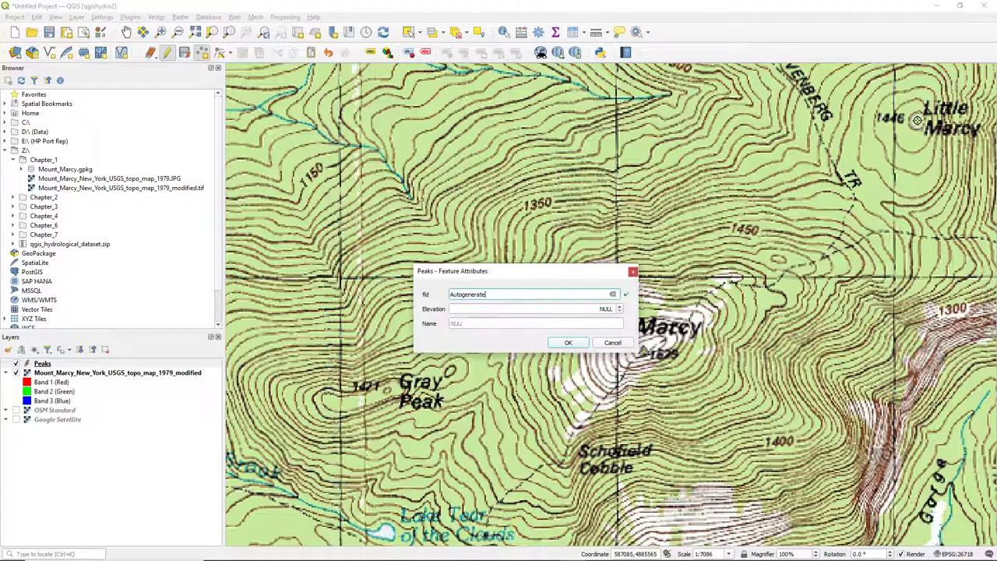
pyautogui.click(510, 309)
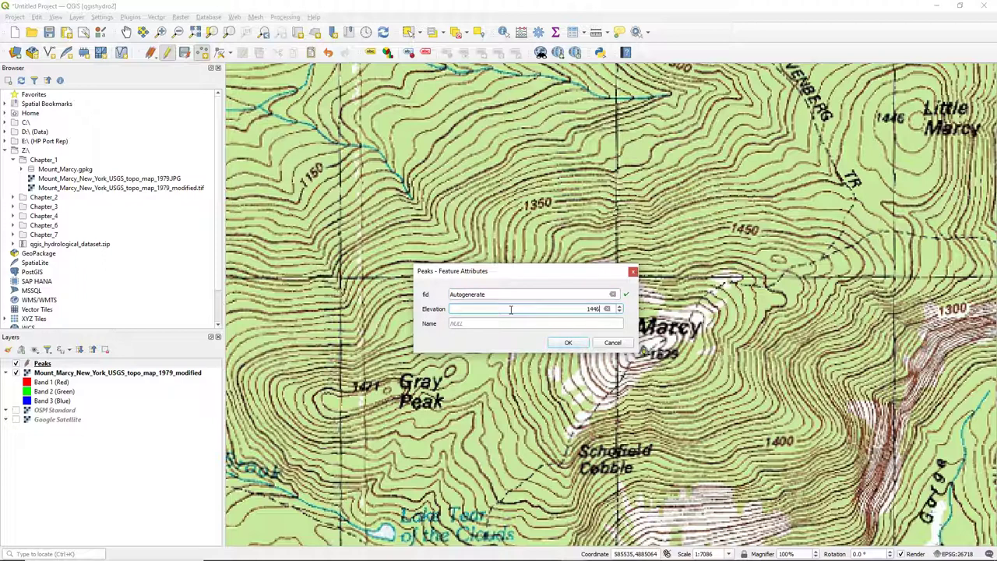
pyautogui.click(534, 323)
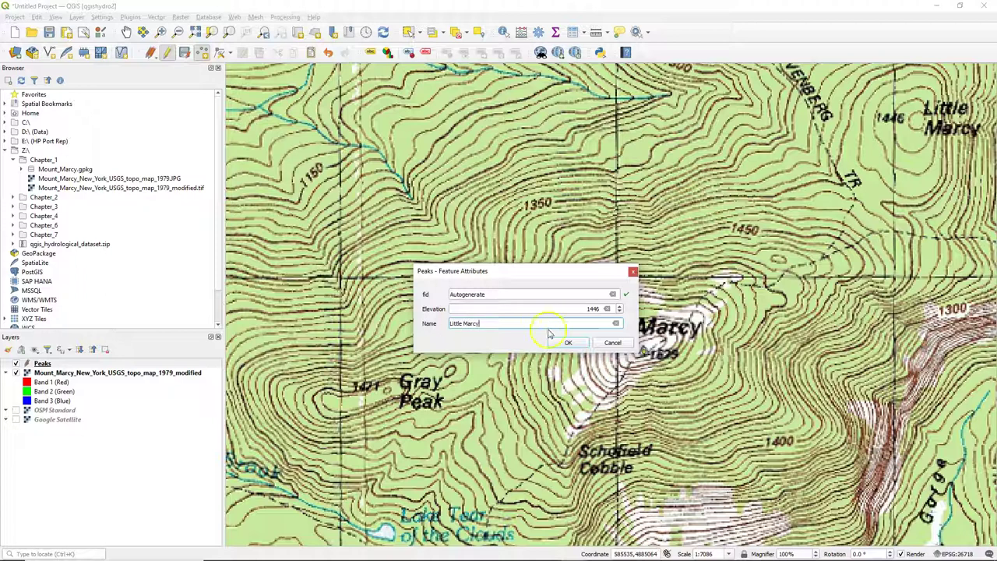
pyautogui.click(563, 343)
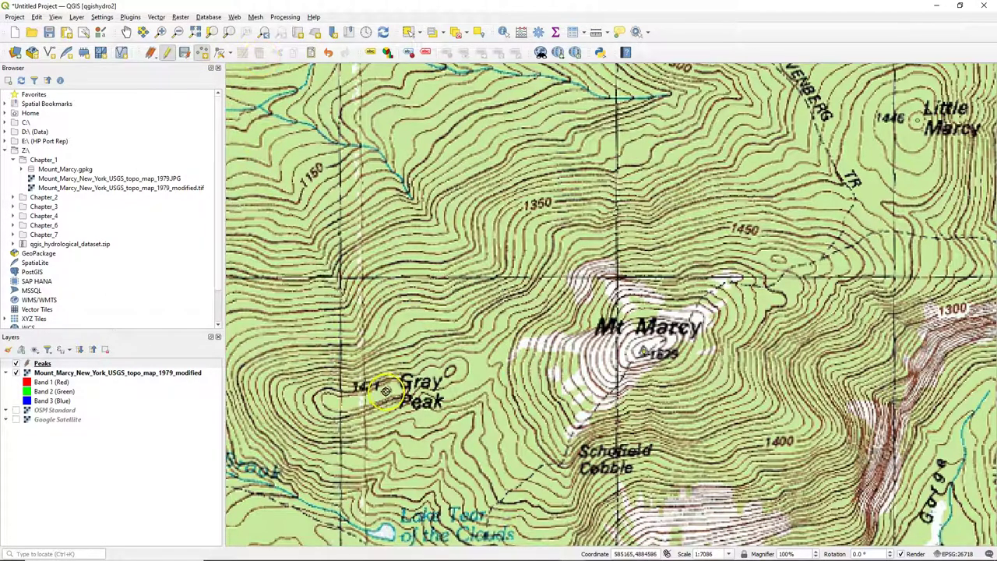
# Step: Mark Gray Peak's summit with a point, Elevation 1421, Name 'Gray Peak'
pyautogui.click(387, 391)
pyautogui.click(573, 327)
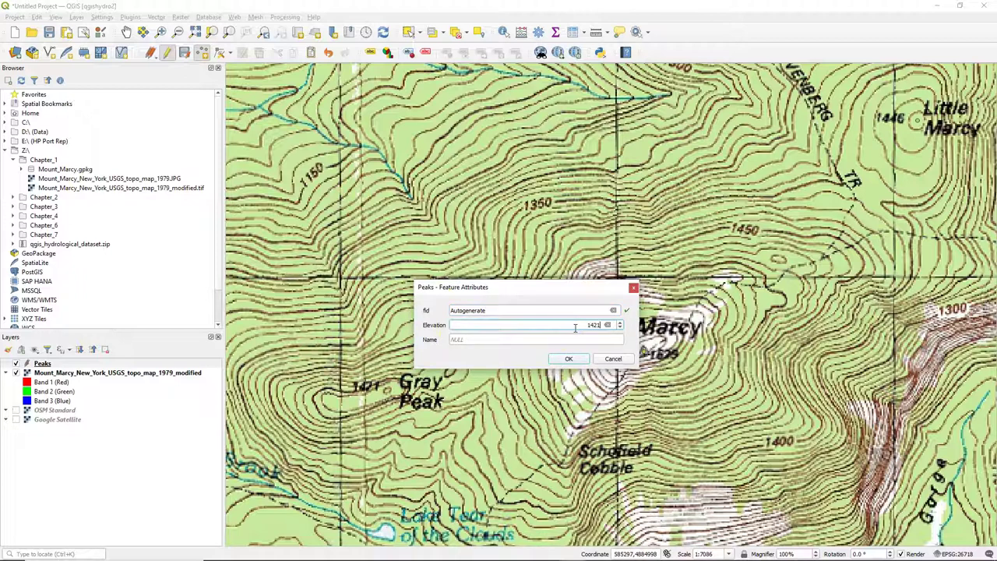
pyautogui.click(576, 339)
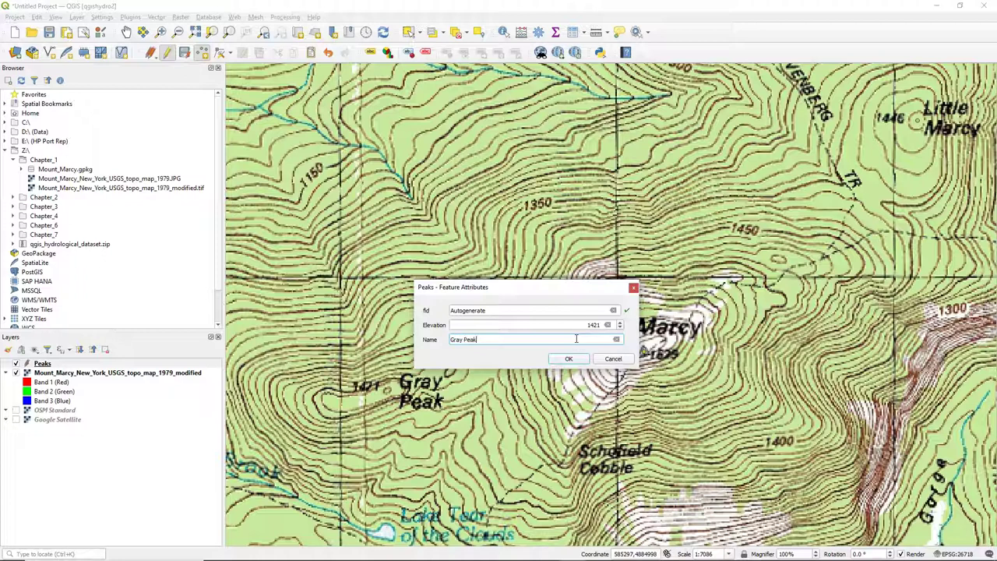
pyautogui.click(568, 358)
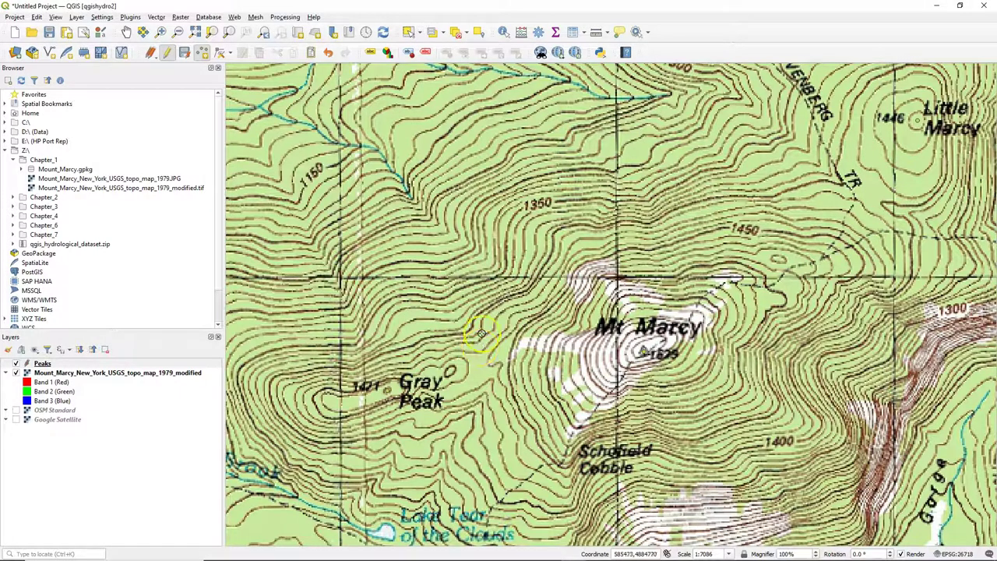
# Step: Stop editing and save Peaks, then check the three peak rows in its attribute table
pyautogui.click(167, 54)
pyautogui.click(467, 293)
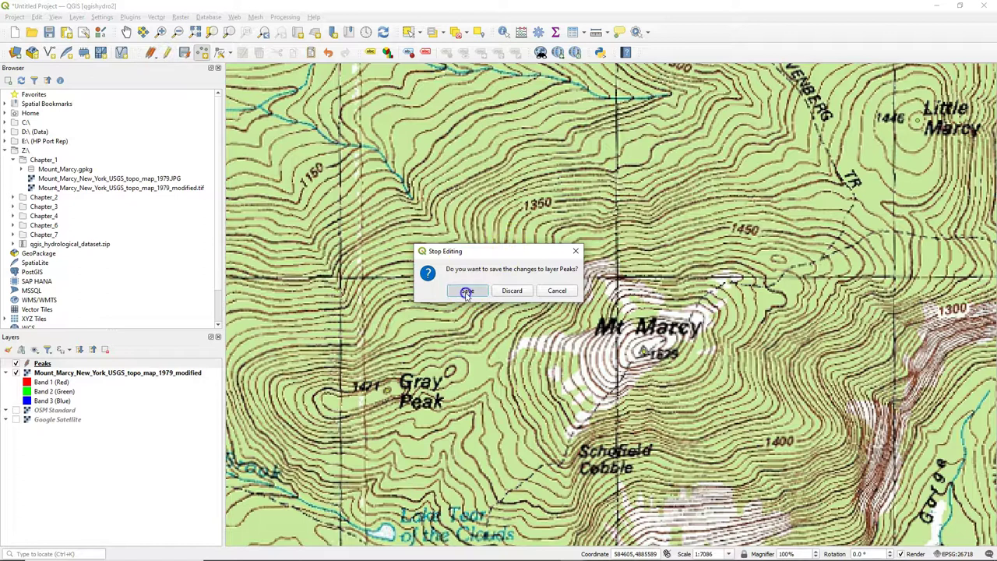
pyautogui.rightClick(45, 363)
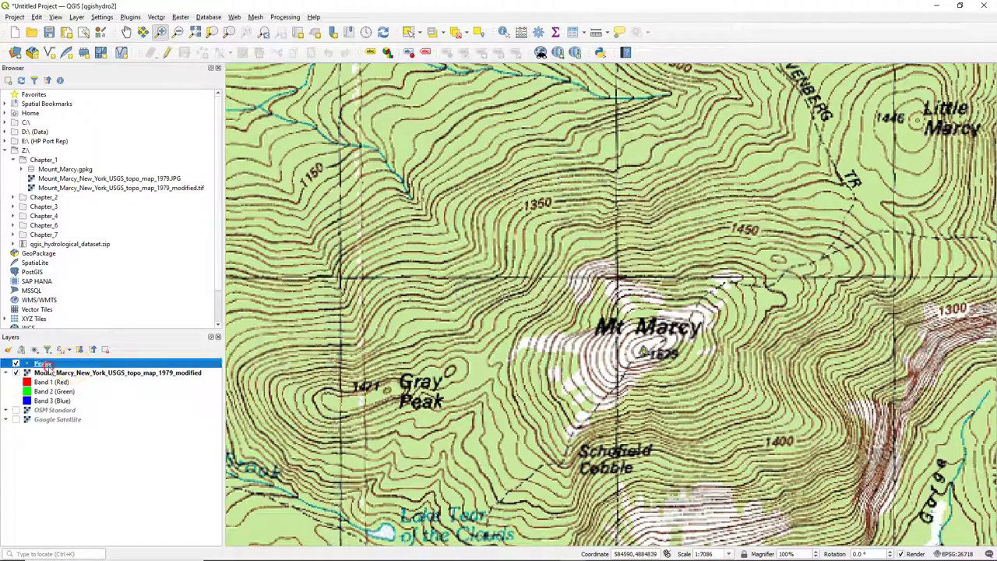
pyautogui.click(108, 250)
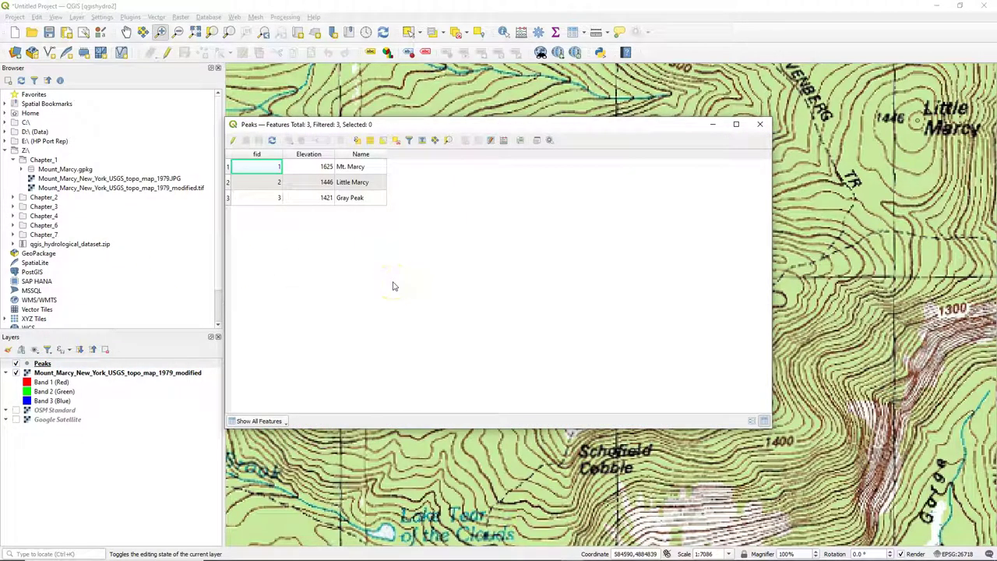
pyautogui.click(761, 127)
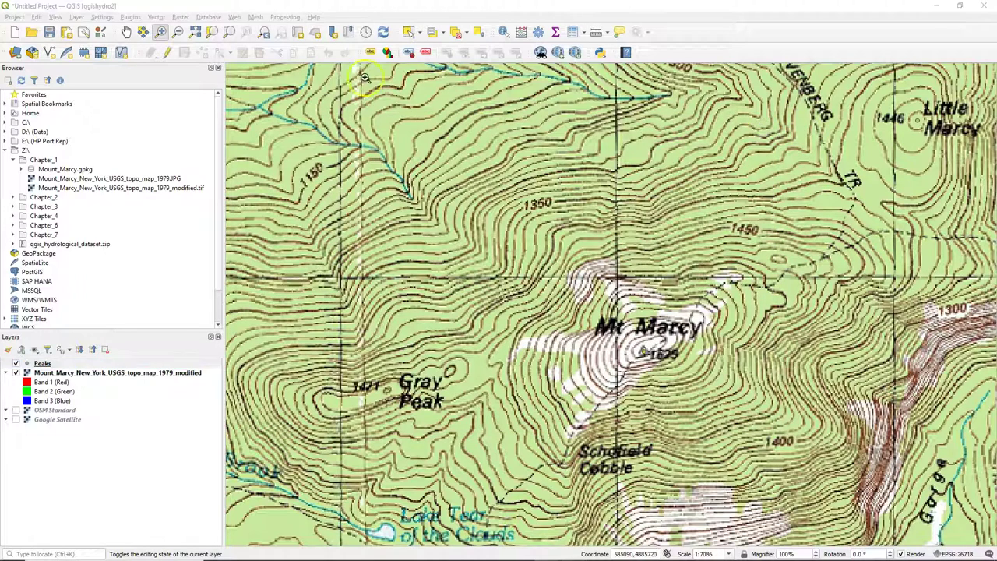
# Step: Turn editing back on for Peaks with the Add Point Feature tool active
pyautogui.click(167, 55)
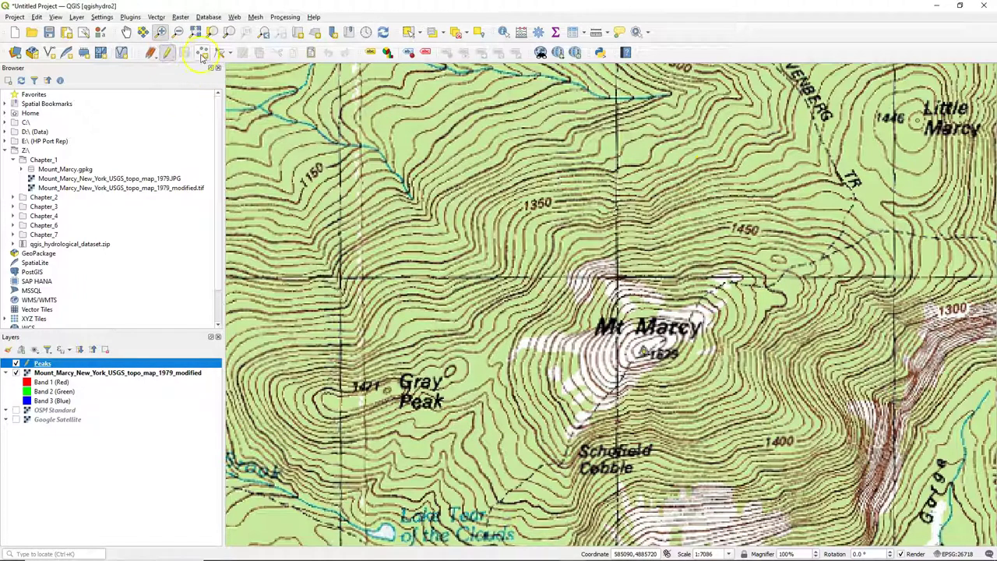
pyautogui.click(203, 54)
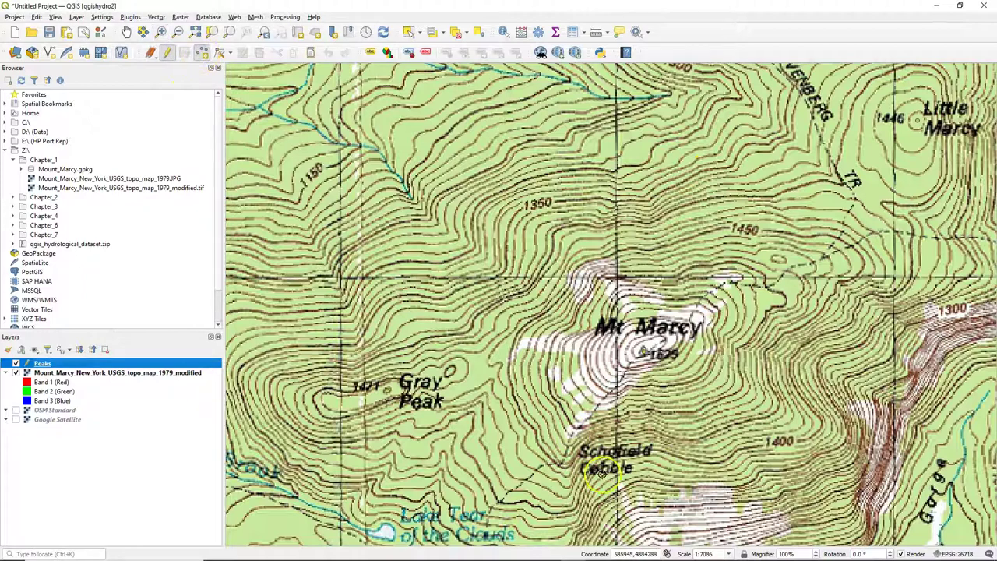
pyautogui.scroll(4, 575, 467)
pyautogui.scroll(-2, 448, 328)
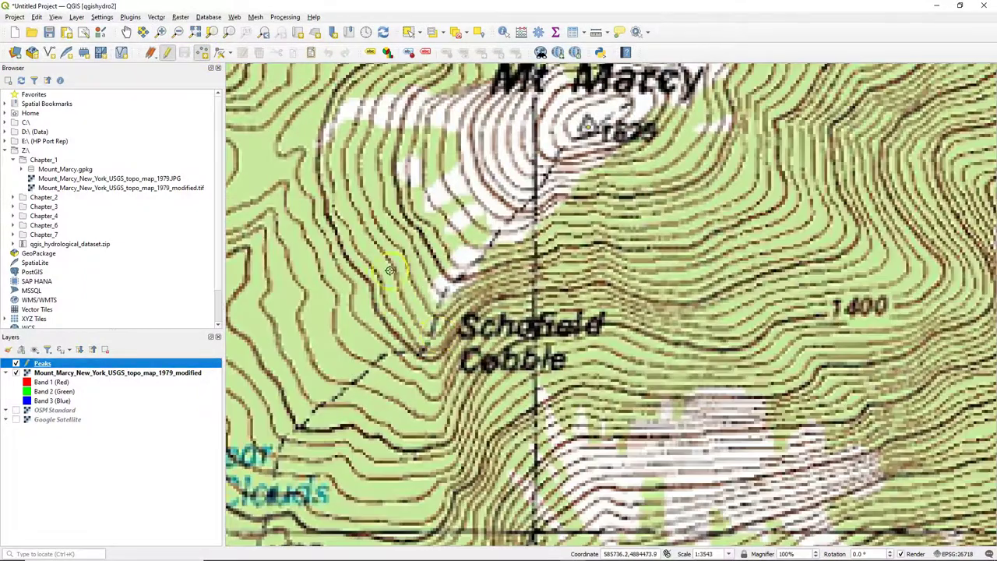
# Step: Add a point near Schofield Cobble with Elevation 1400 and a name
pyautogui.click(389, 269)
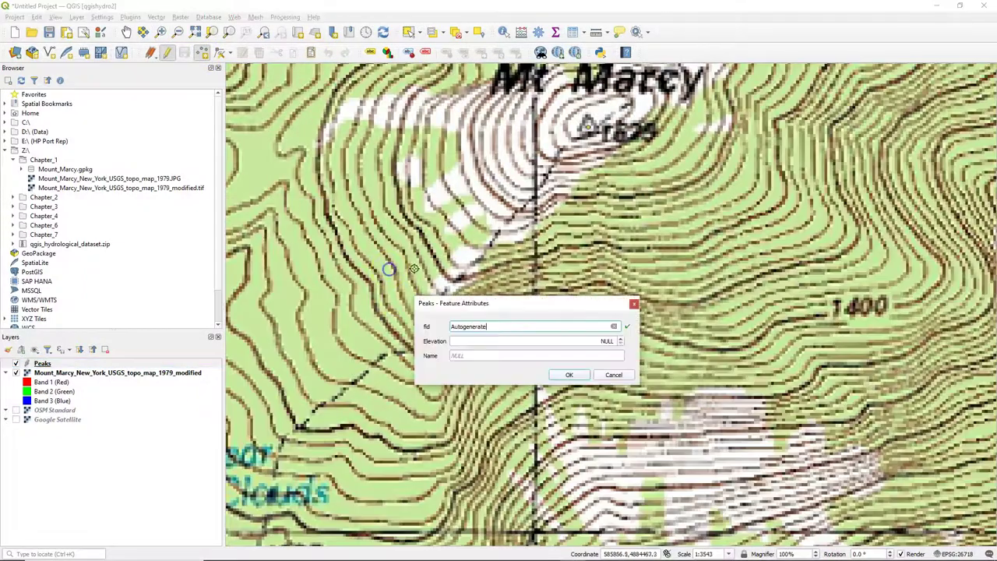
pyautogui.click(594, 340)
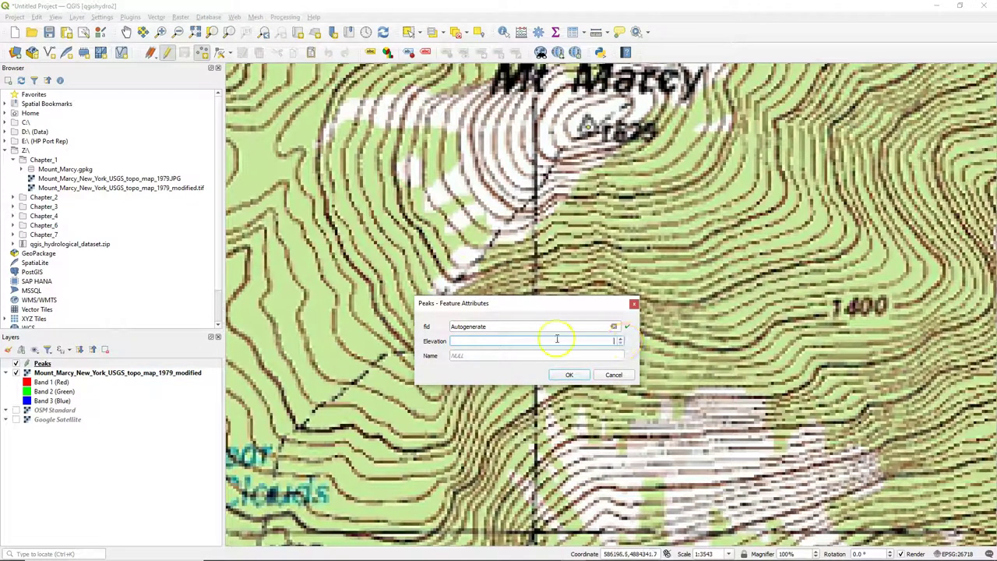
pyautogui.write('1400')
pyautogui.click(514, 356)
pyautogui.write('Mistake')
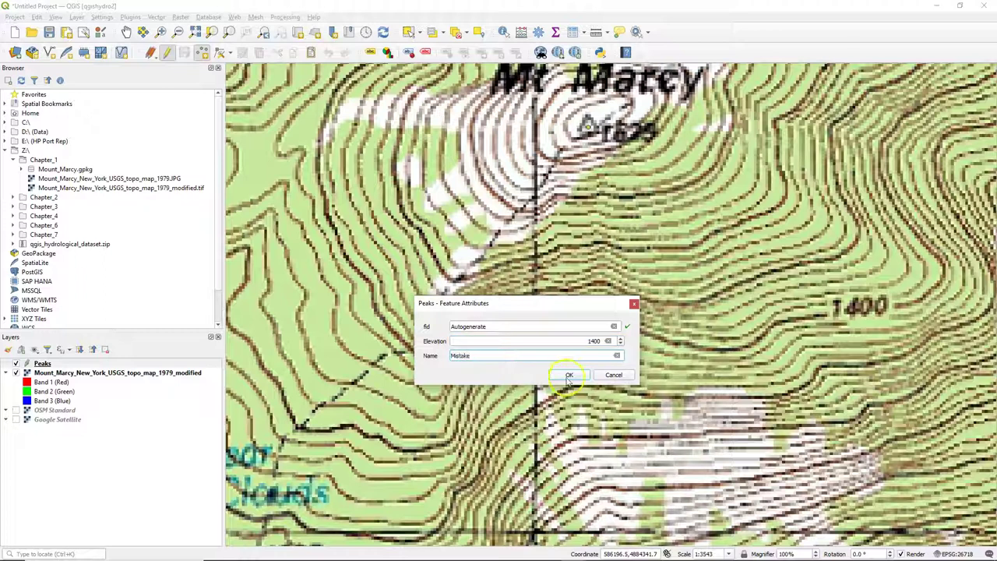
pyautogui.click(568, 375)
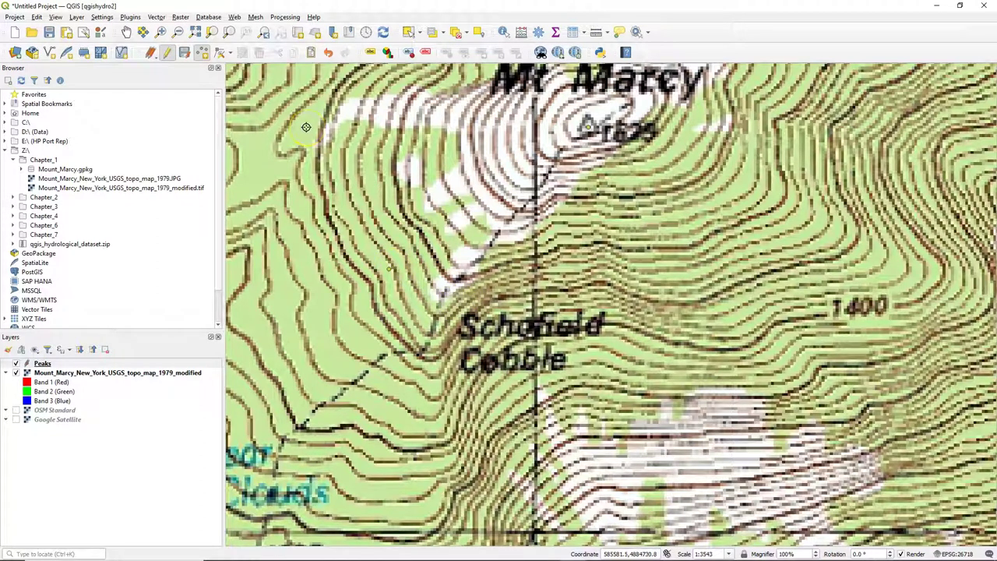
# Step: Move the Schofield Cobble point with the Vertex Tool, then undo the move
pyautogui.click(219, 52)
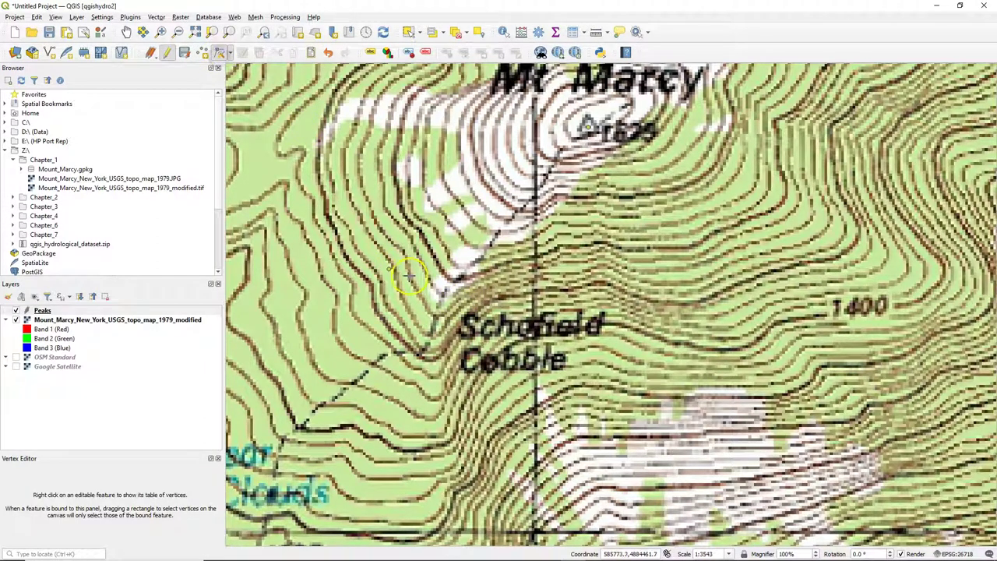
pyautogui.click(390, 269)
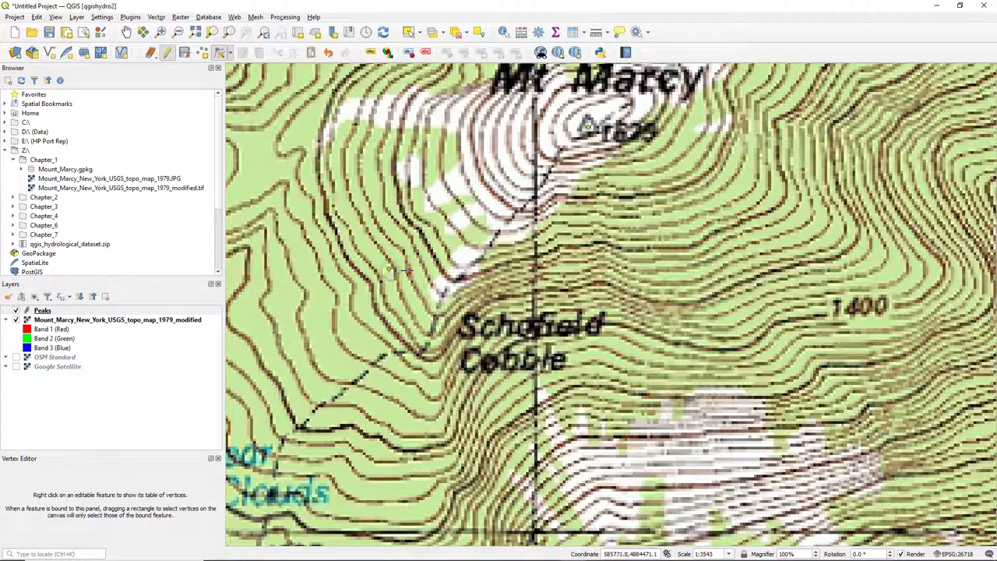
pyautogui.click(430, 269)
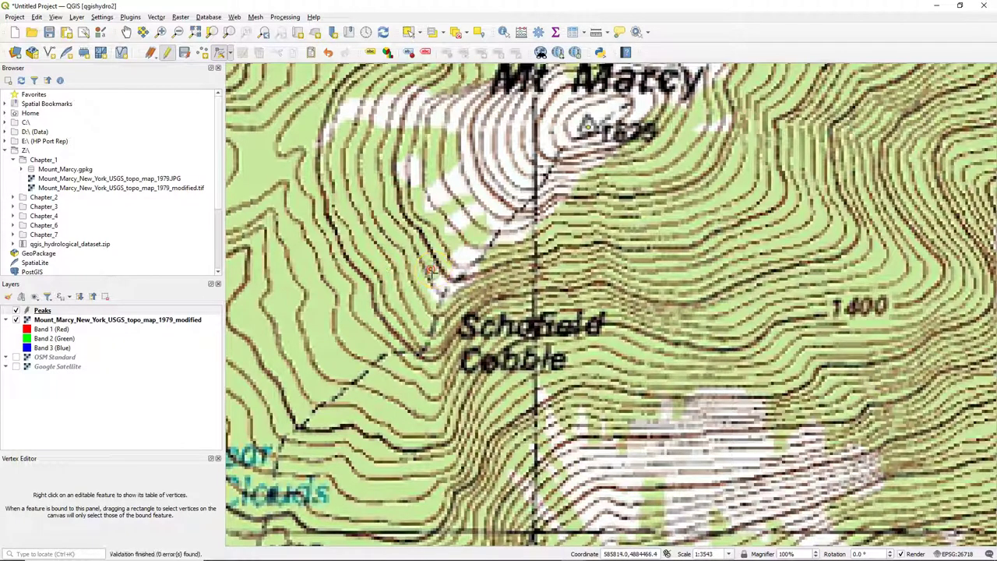
pyautogui.click(426, 294)
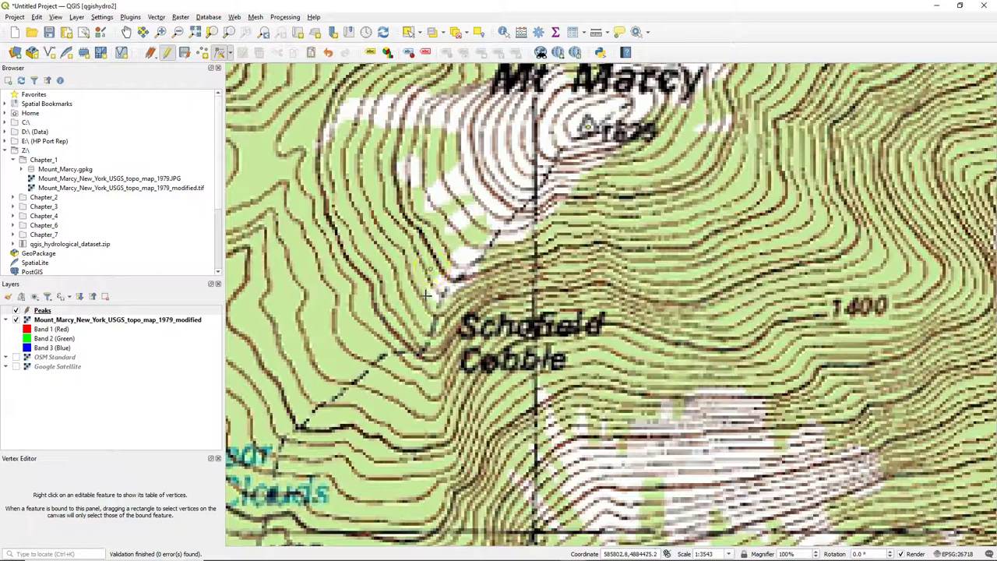
pyautogui.click(328, 53)
# Step: Select and delete the stray point near Schofield Cobble, then leave Peaks editing, discarding changes
pyautogui.click(327, 53)
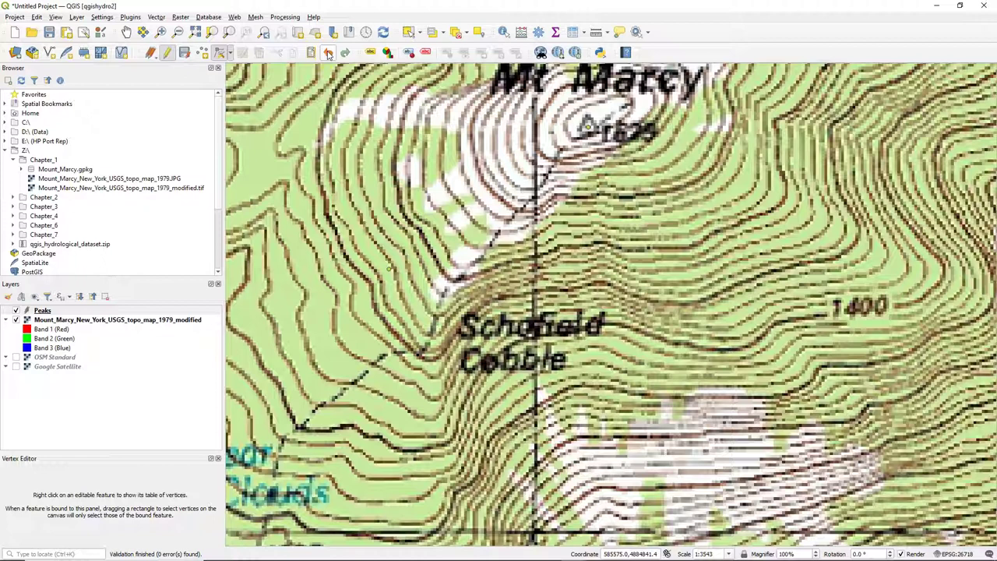
pyautogui.click(408, 32)
pyautogui.click(406, 279)
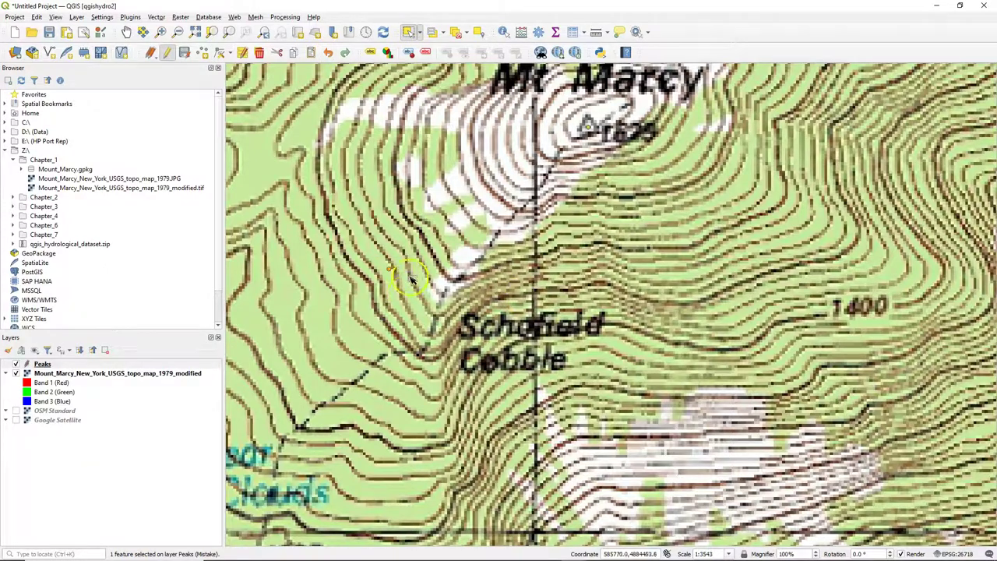
pyautogui.click(259, 53)
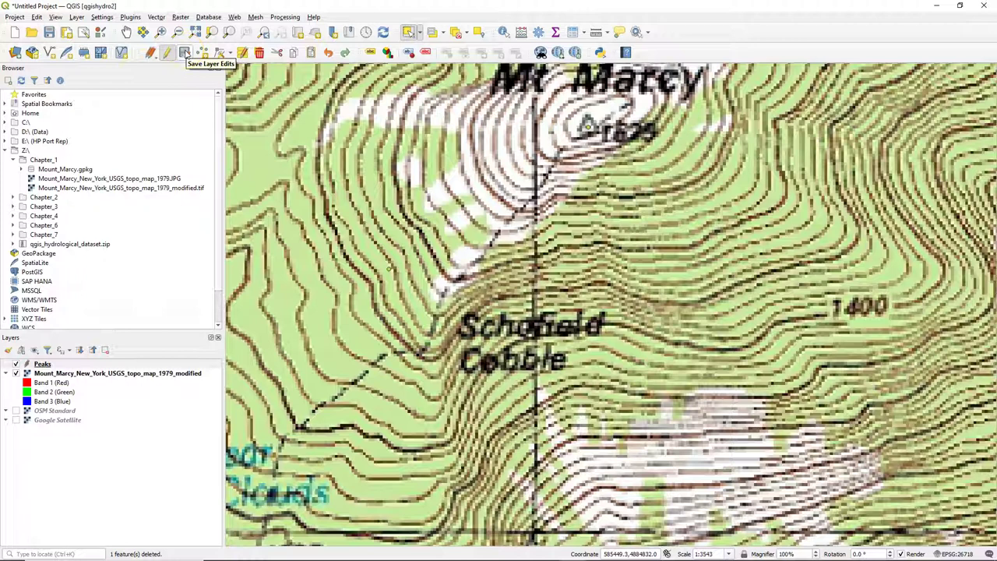
pyautogui.click(167, 52)
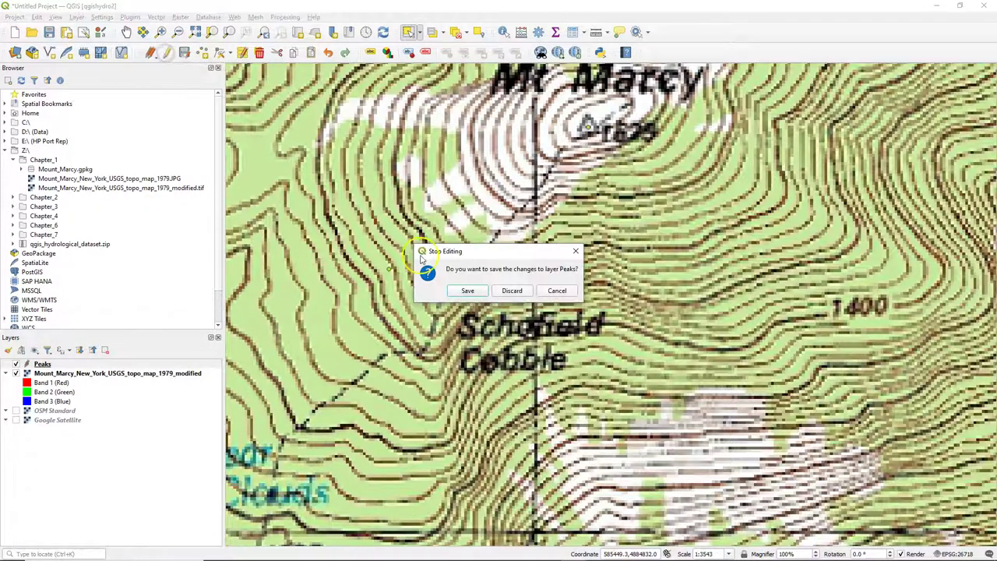
pyautogui.click(513, 292)
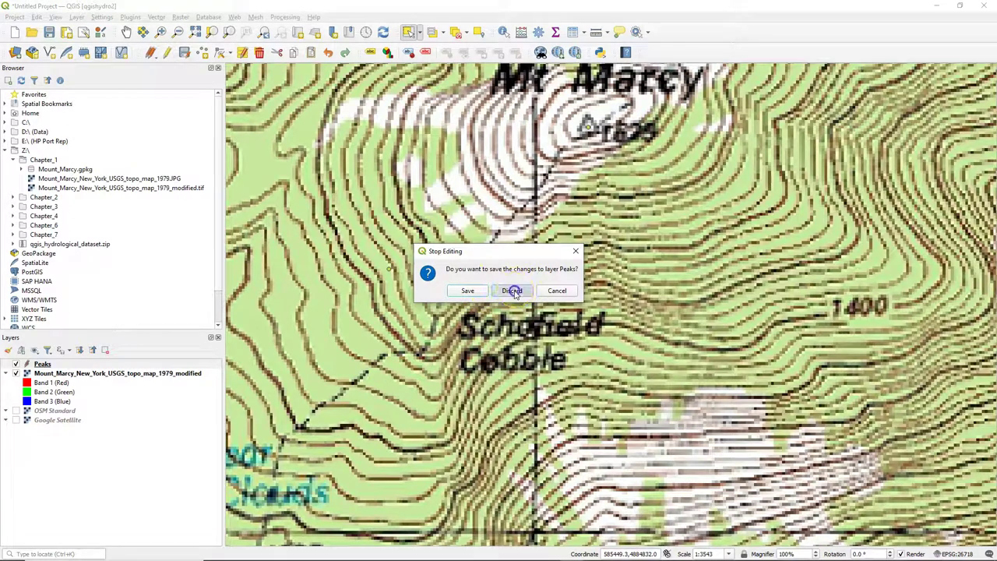